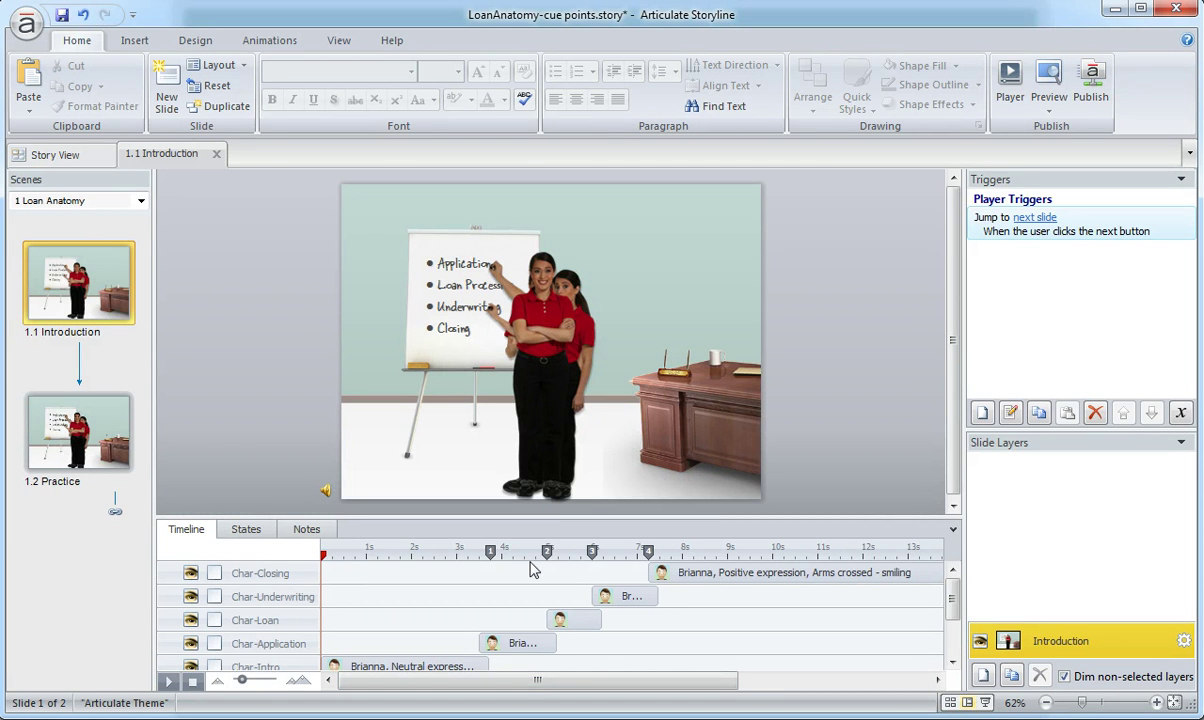
Open the 1.2 Practice slide from the Scenes panel
left_click(90, 425)
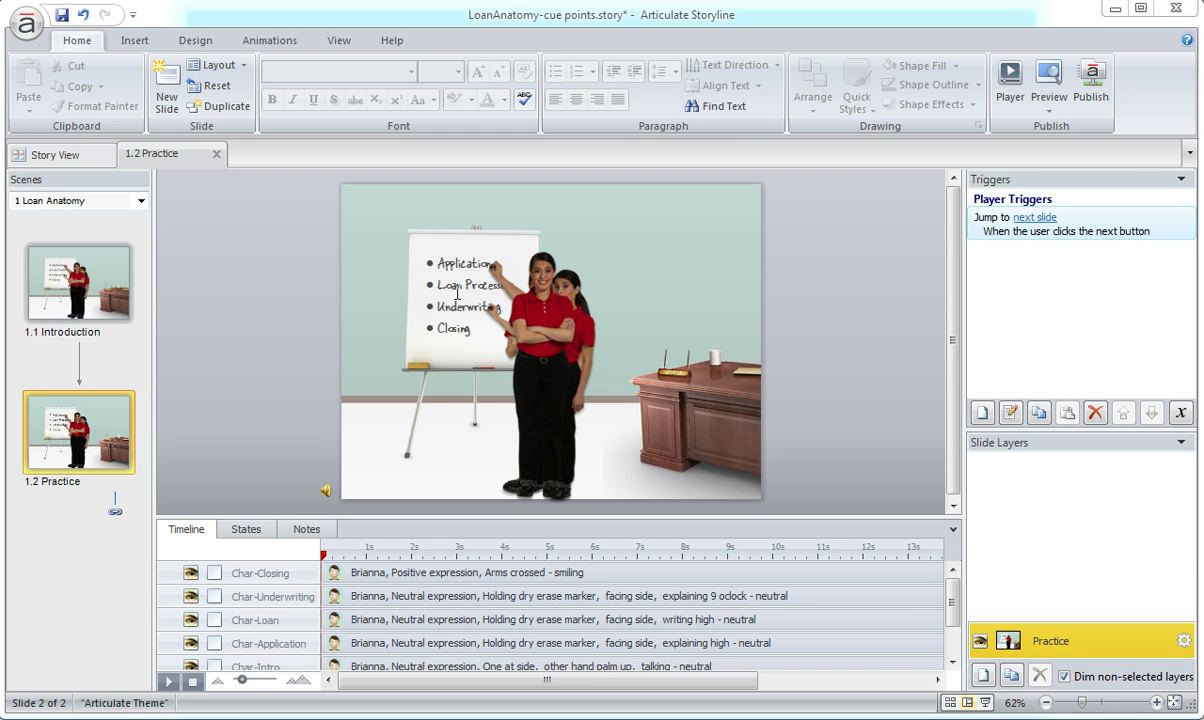
Enlarge the timeline panel and briefly expand, then collapse, the 4 stages group
left_click(962, 516)
left_click_drag(962, 516, 982, 454)
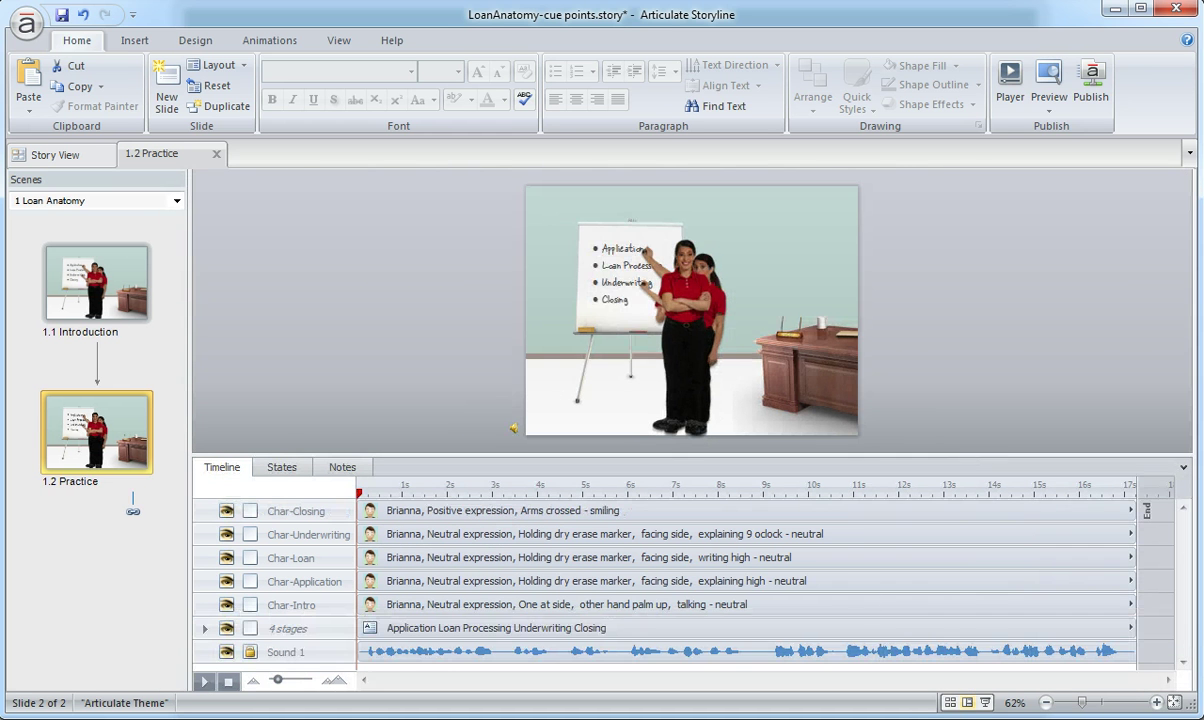
left_click(204, 628)
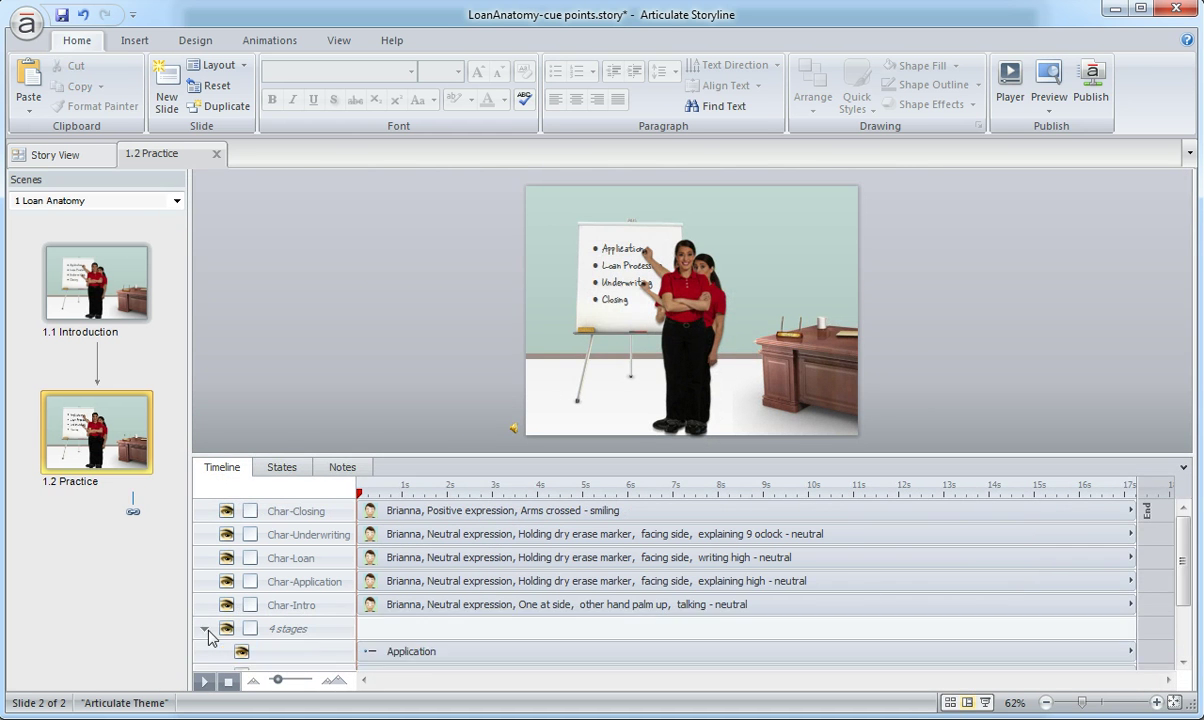
scroll(403, 607, "down", 2)
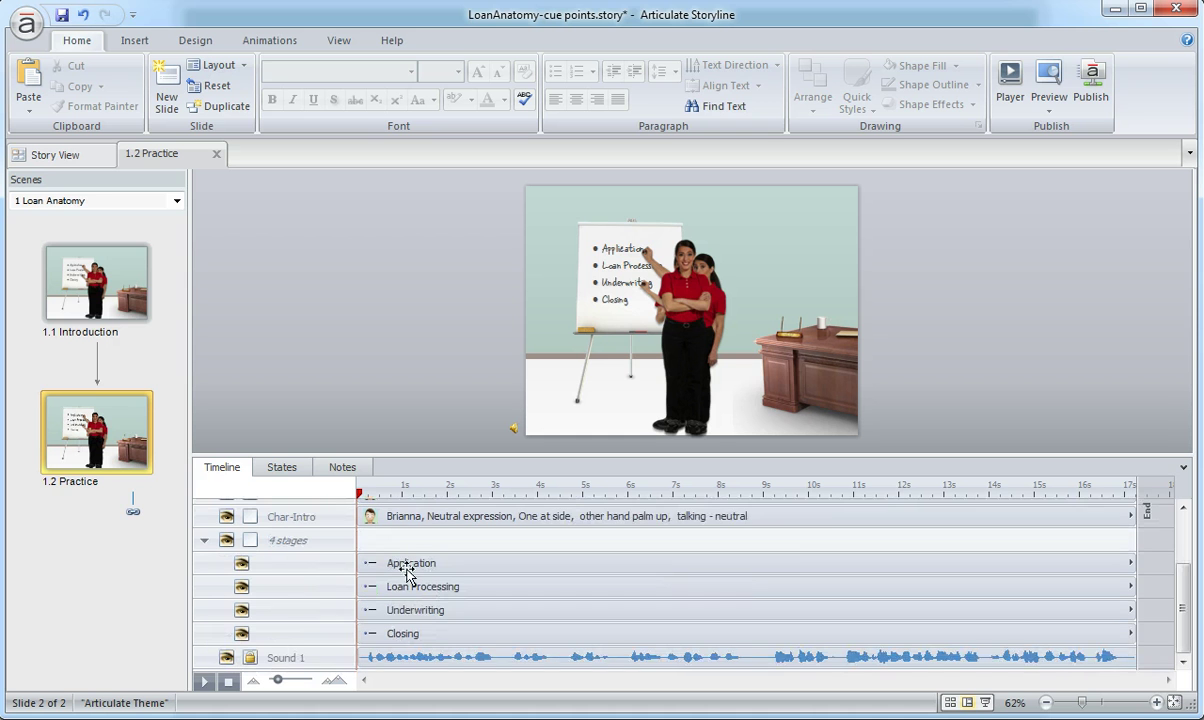
left_click(204, 540)
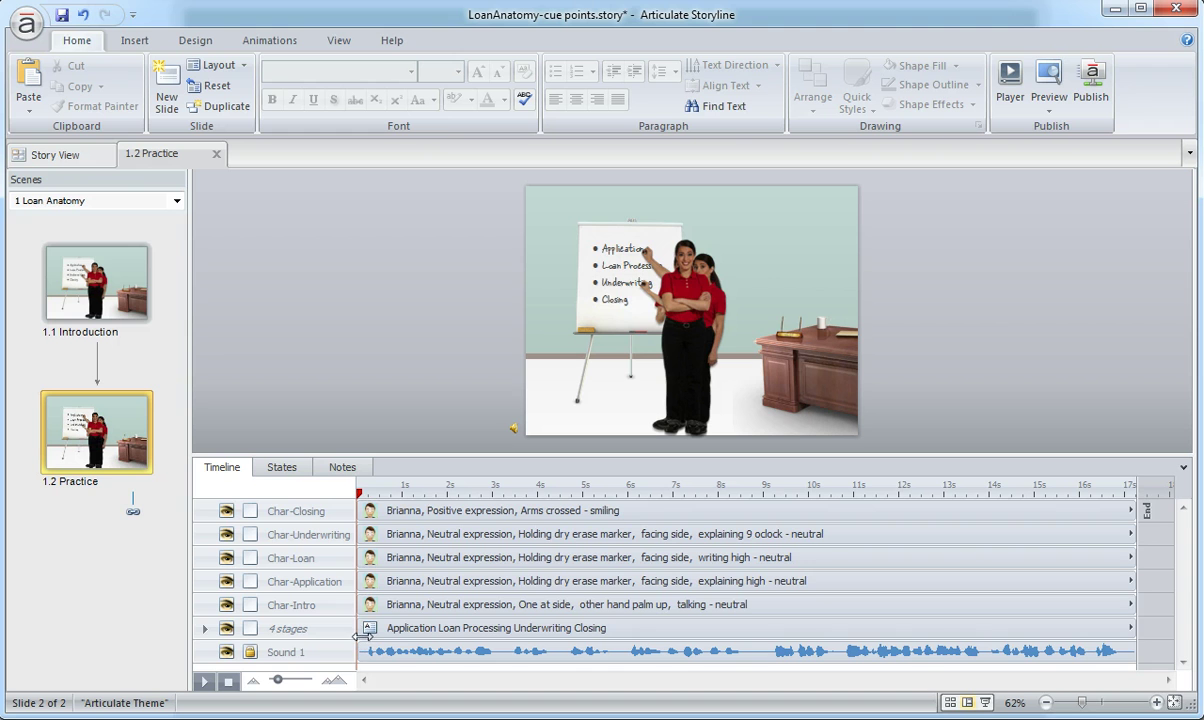
Play the narration and drop cue points at each spoken stage, around 4, 5.5, 7 and 8.5 s
left_click(204, 682)
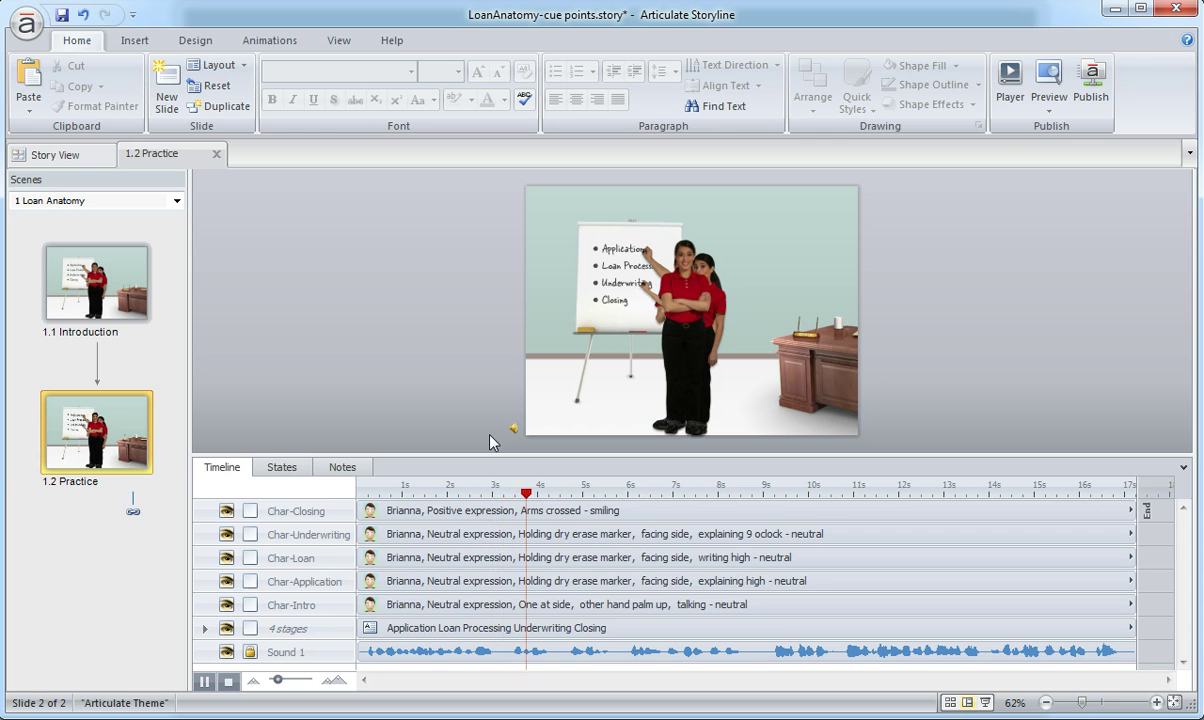
key("c")
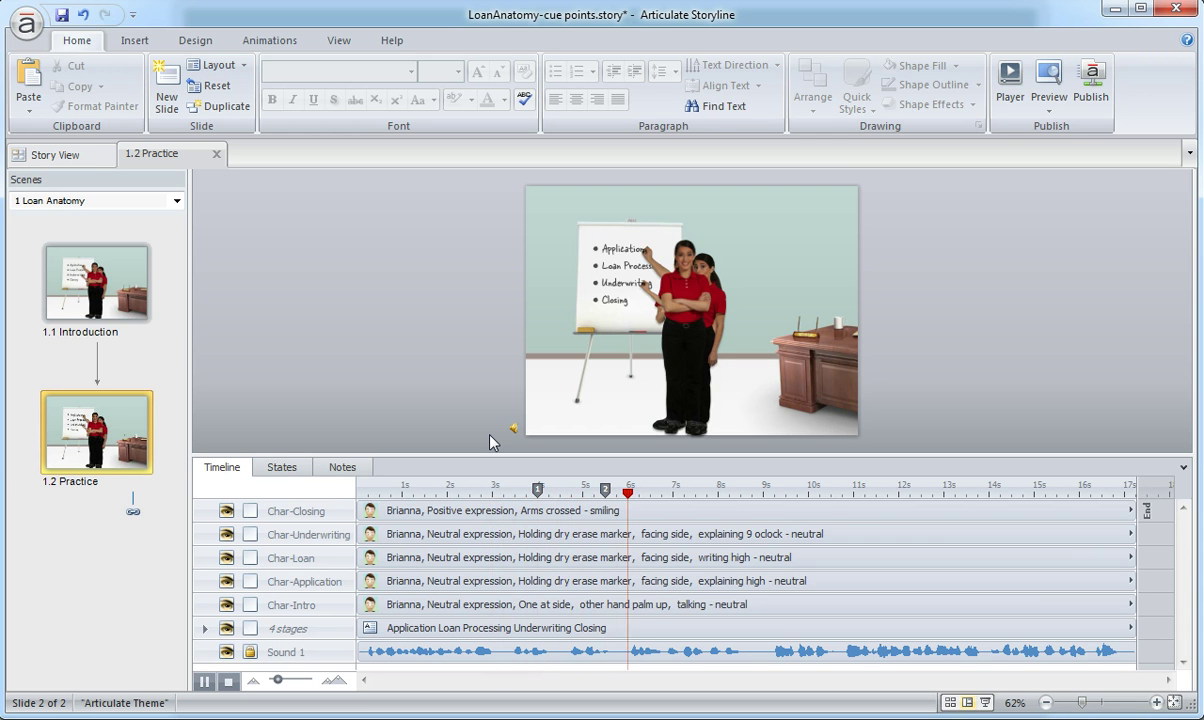
key("c")
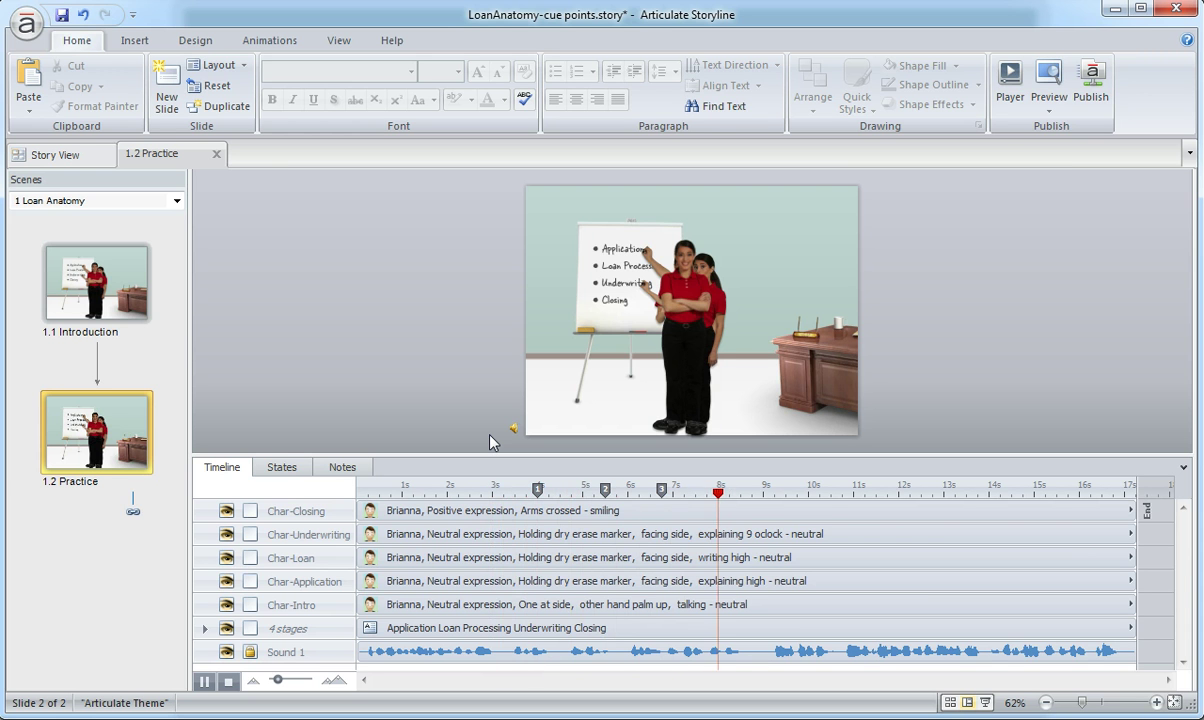
key("c")
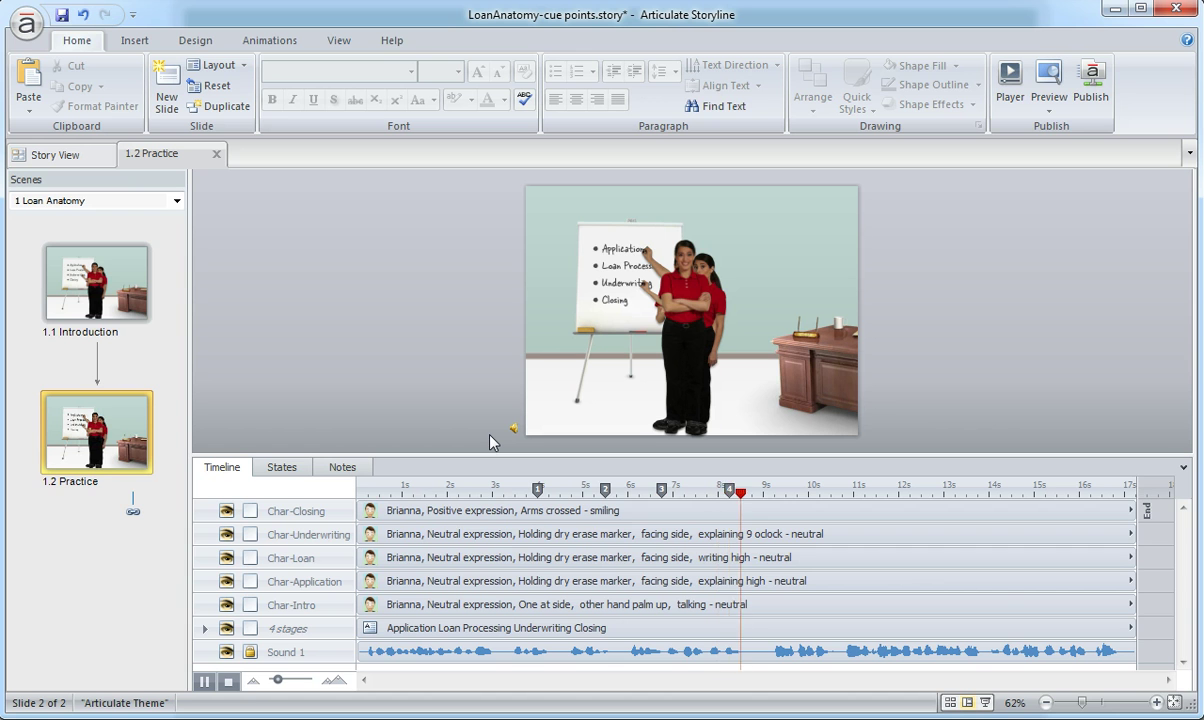
left_click(203, 682)
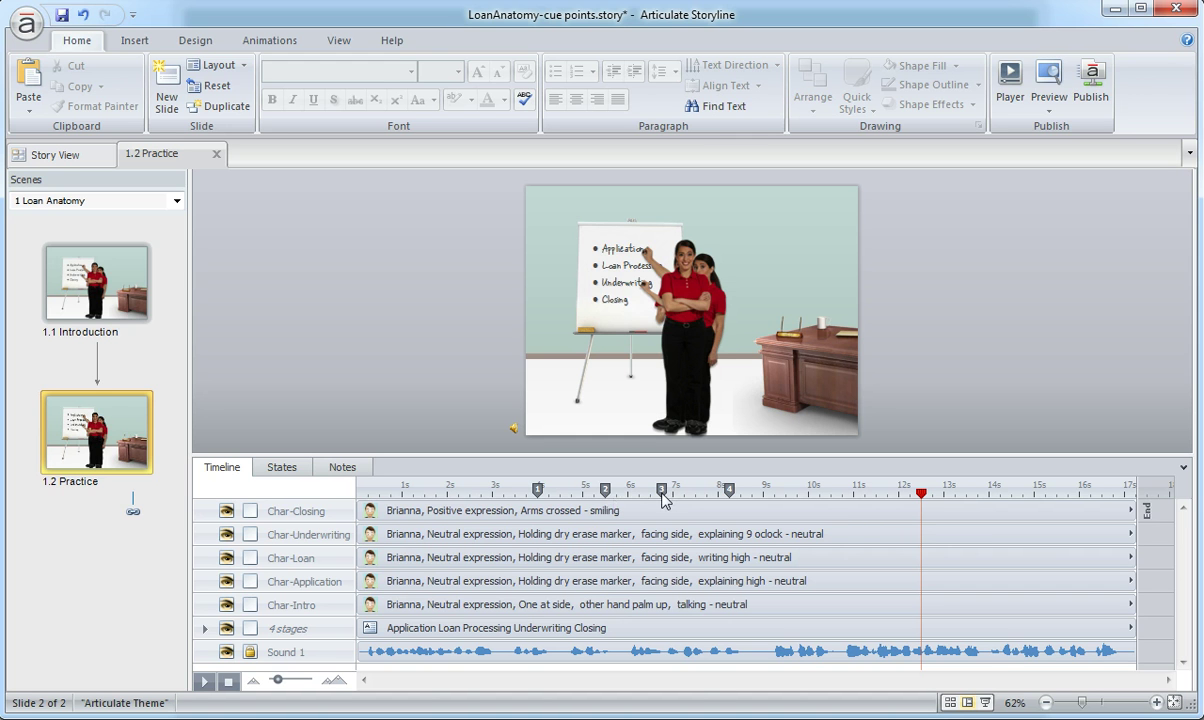
left_click_drag(661, 493, 735, 490)
right_click(737, 496)
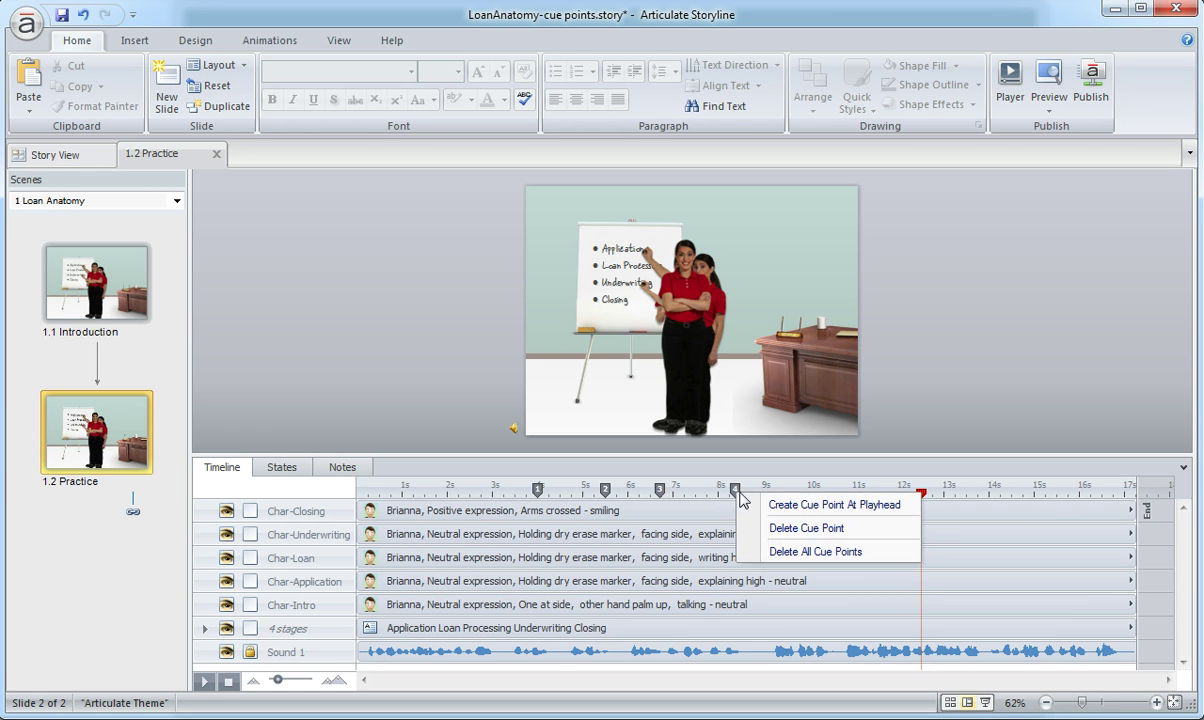
left_click(454, 406)
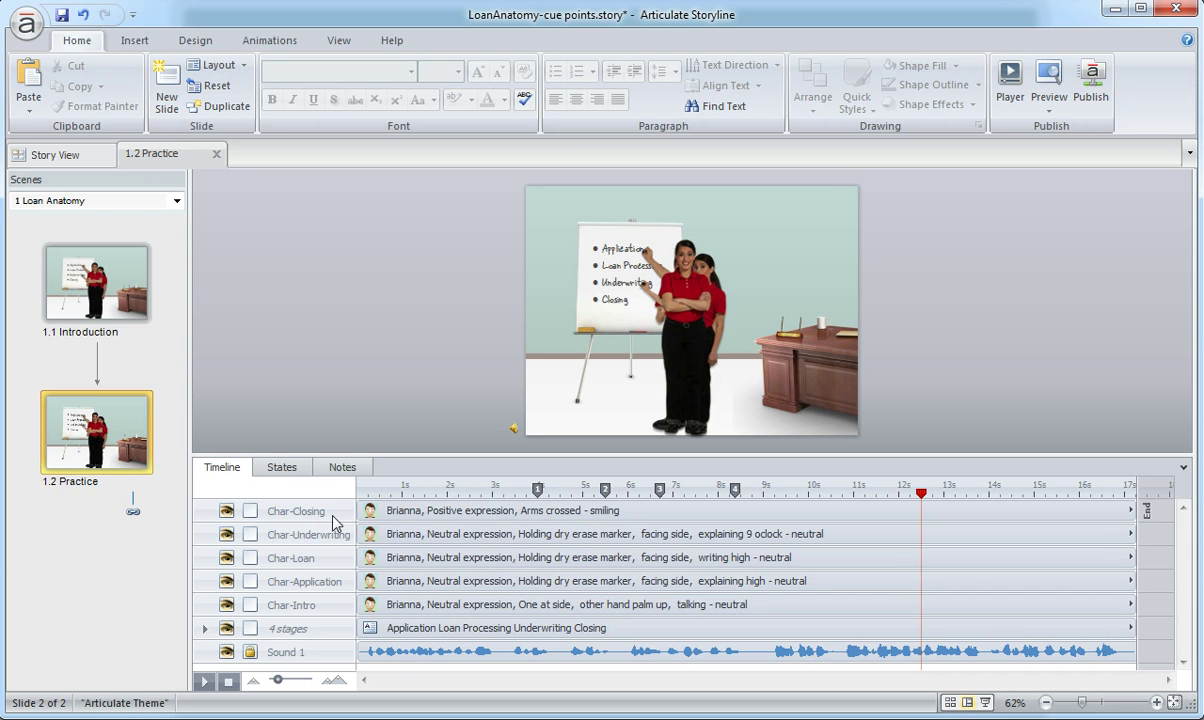
Start the Closing pose near 8 s and run Underwriting from cue point 3 to 4
left_click(290, 511)
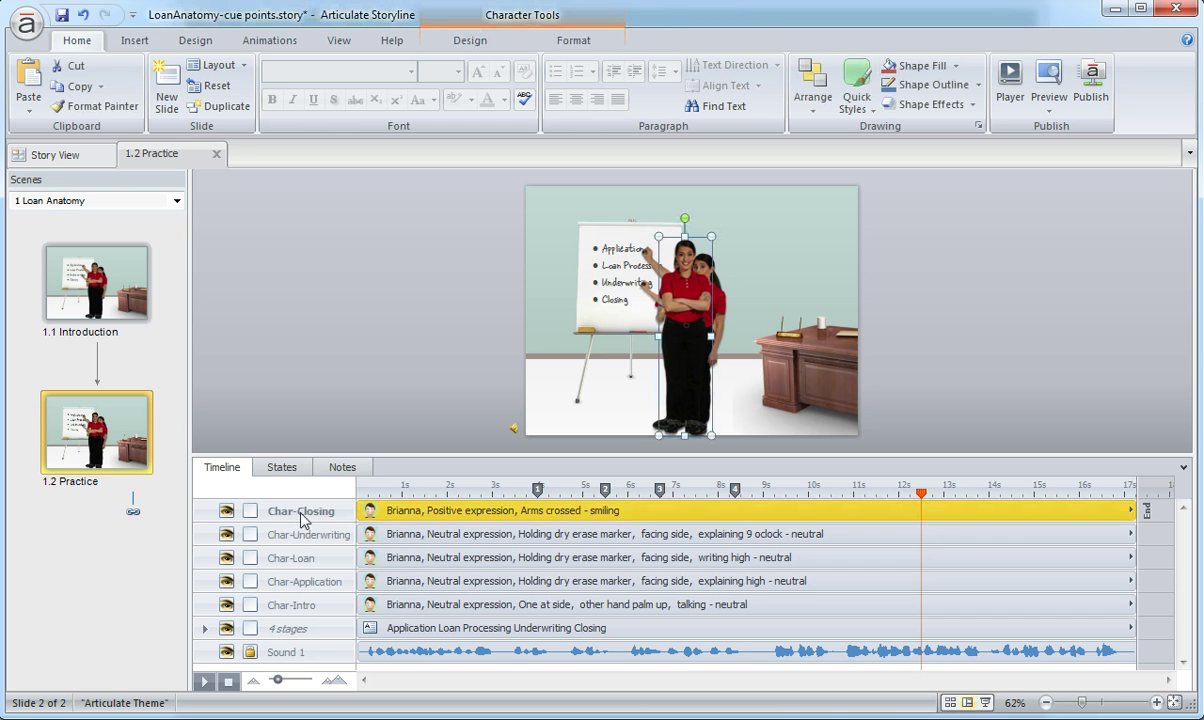
left_click_drag(383, 511, 760, 506)
left_click(403, 536)
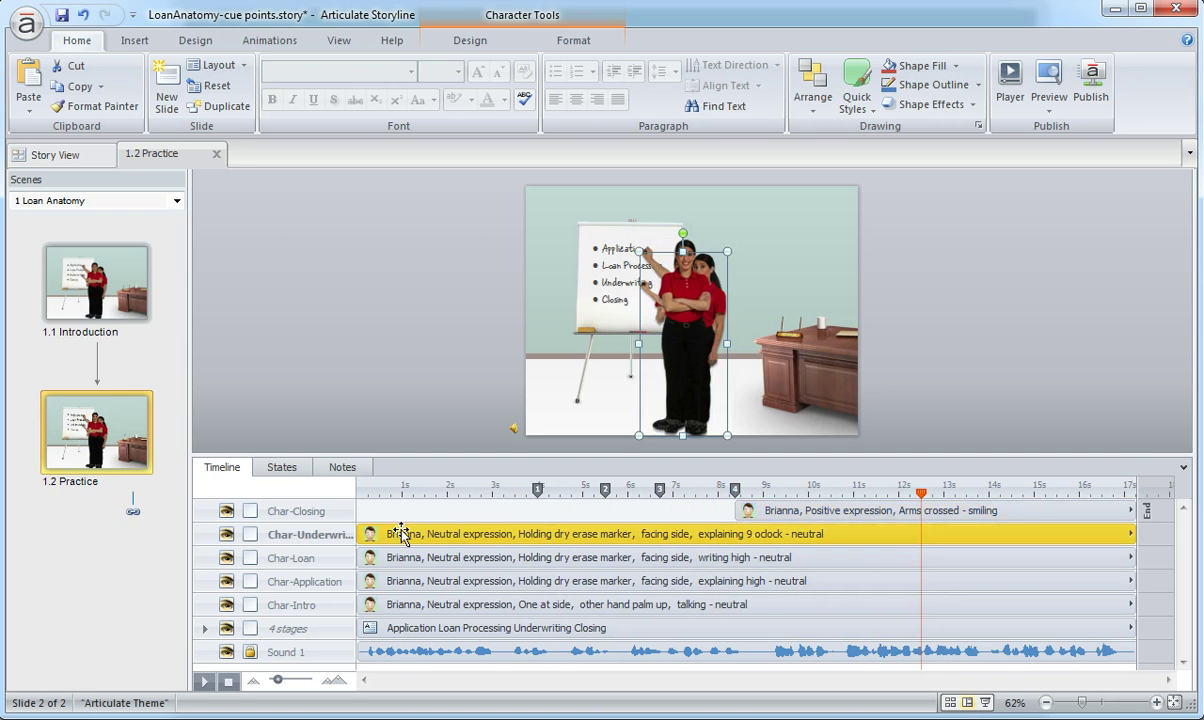
left_click_drag(376, 535, 686, 521)
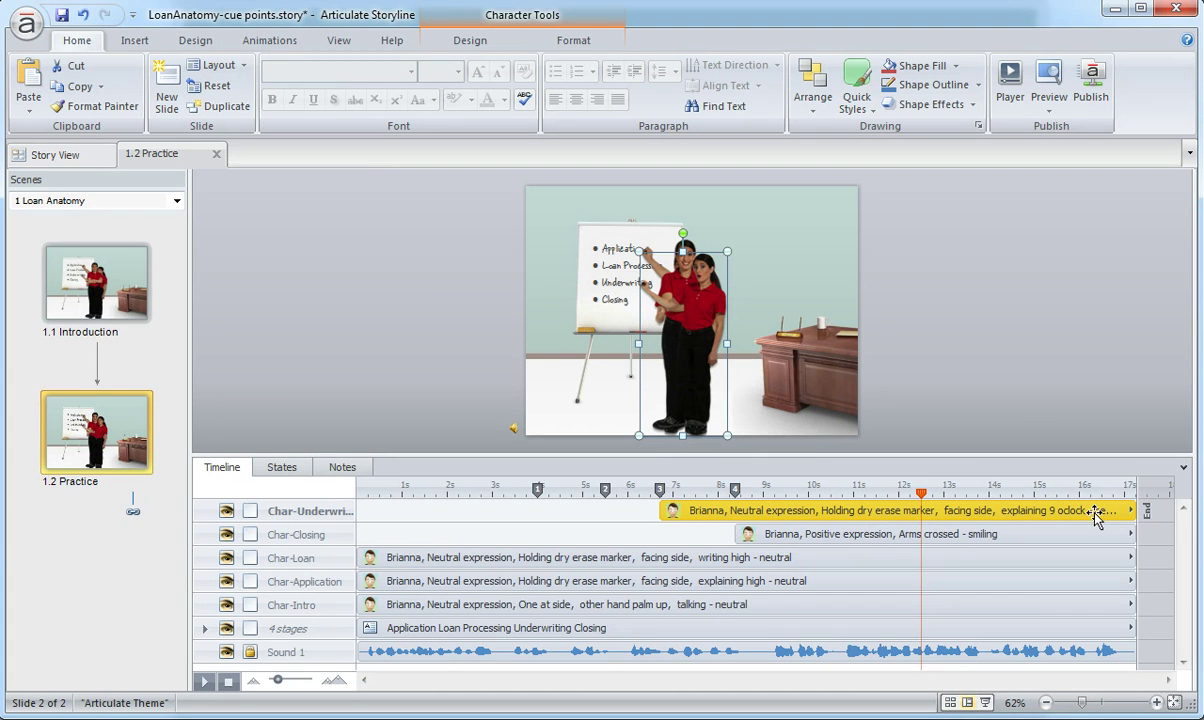
left_click_drag(1128, 511, 742, 517)
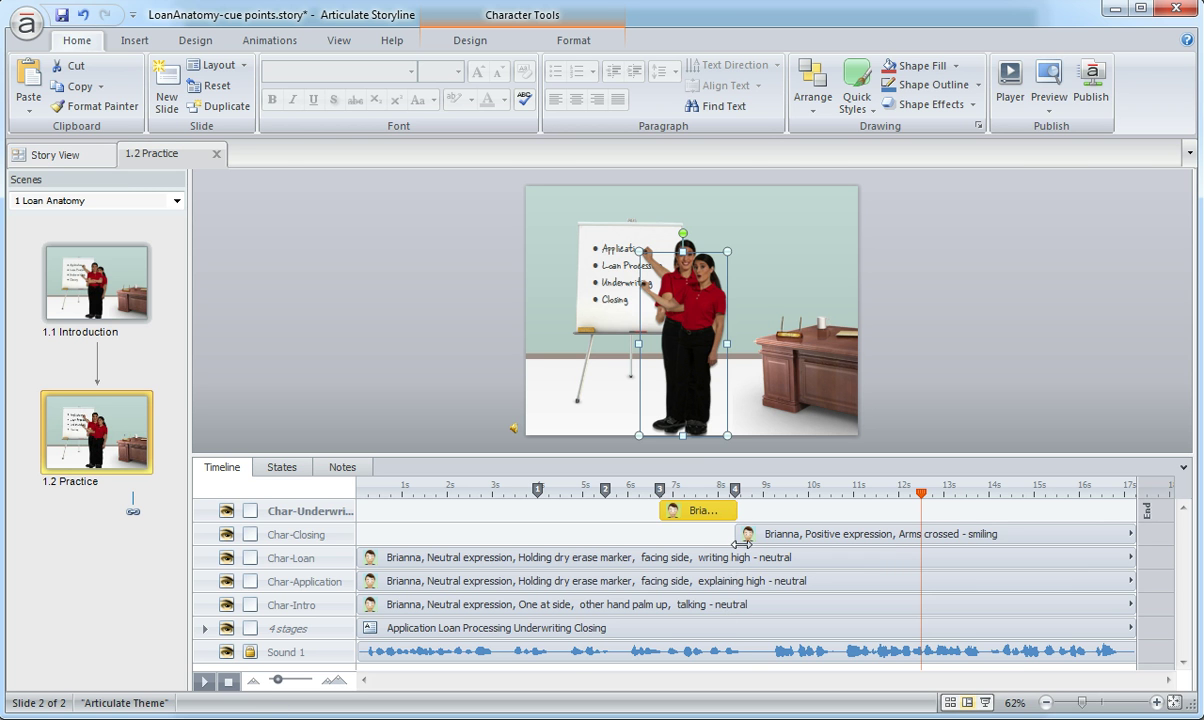
left_click_drag(741, 537, 731, 536)
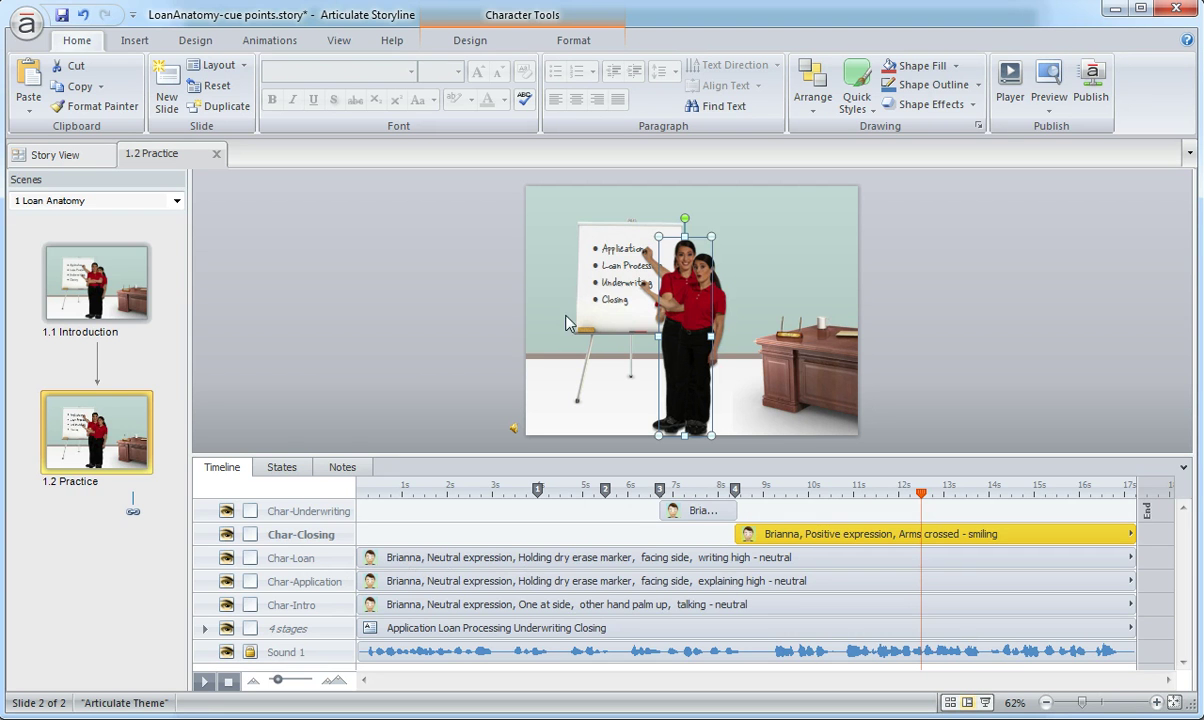
Start the Loan pose near 6 s and Application later, trimming both to brief spans
left_click_drag(387, 563, 637, 548)
left_click_drag(364, 580, 553, 576)
left_click_drag(1133, 580, 610, 559)
left_click(641, 558)
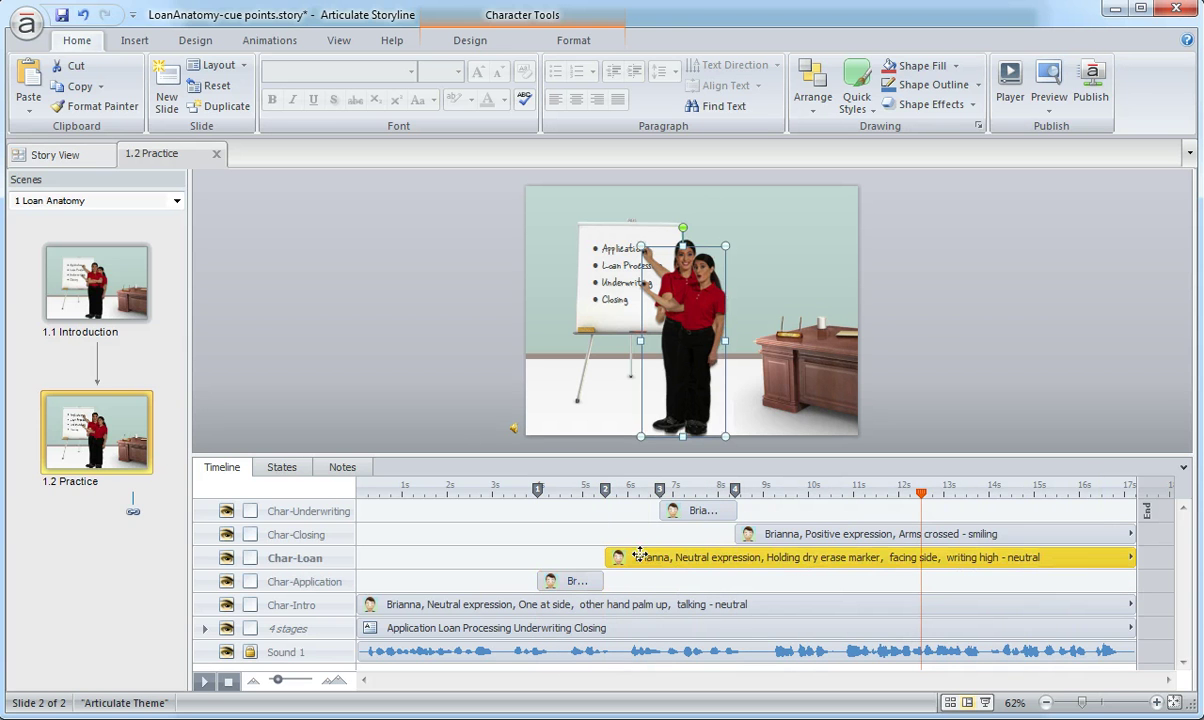
left_click_drag(1133, 557, 656, 547)
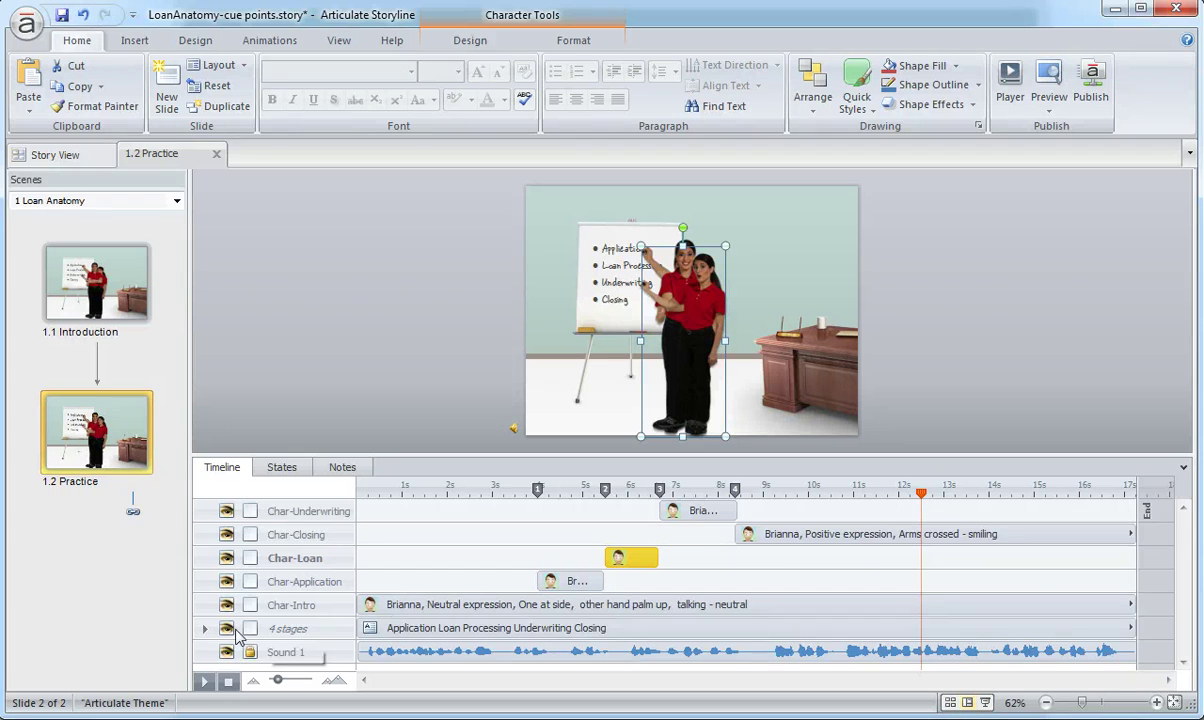
Stagger the Application, Loan Processing, Underwriting and Closing bullets onto successive cue points, undoing the last move
left_click(203, 628)
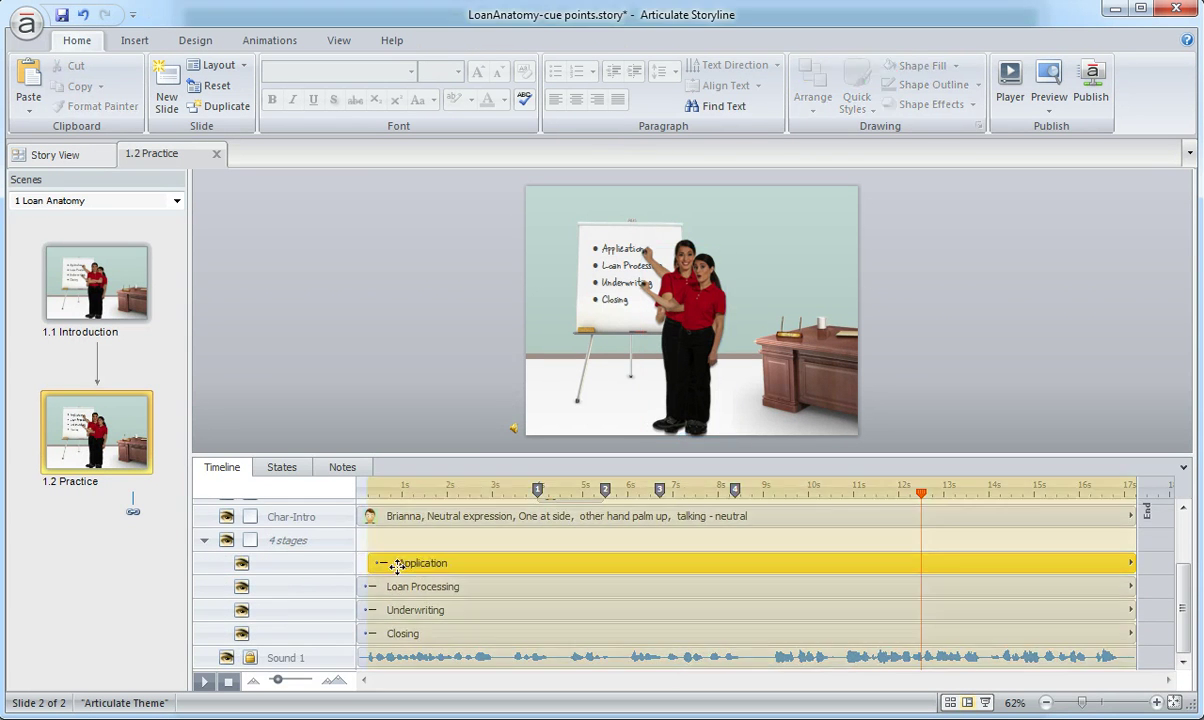
left_click_drag(425, 564, 550, 560)
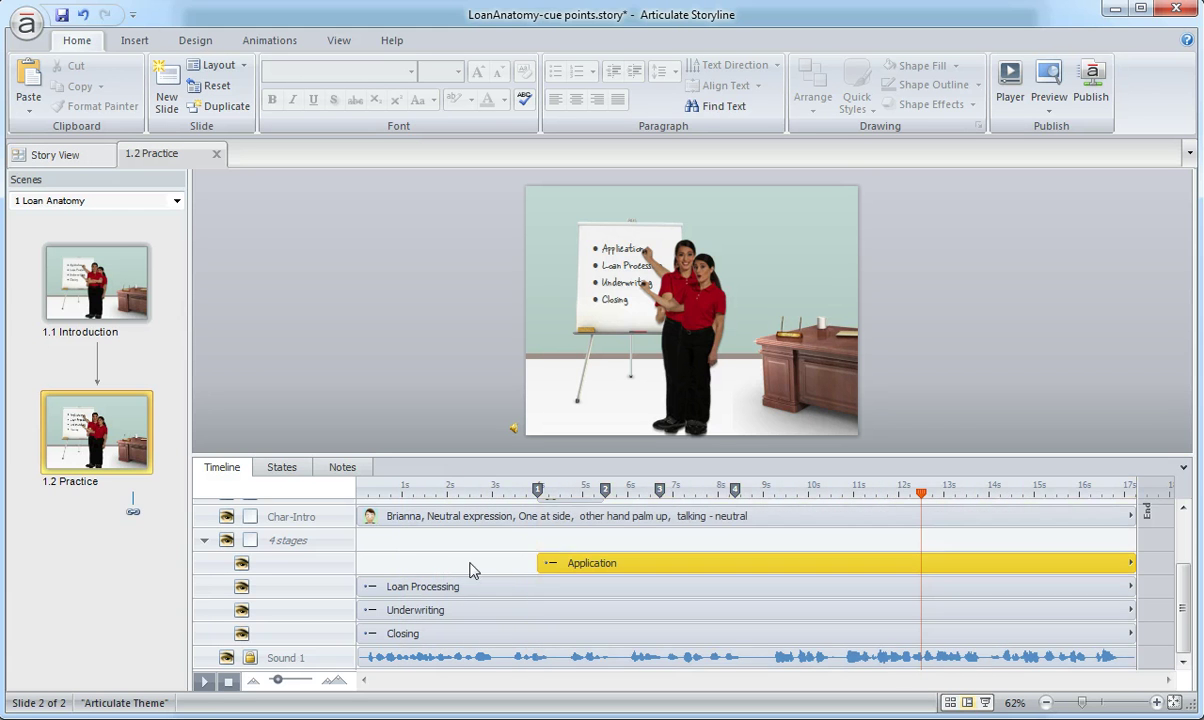
left_click_drag(378, 586, 621, 594)
mouse_move(411, 628)
left_mouse_down()
mouse_move(400, 627)
mouse_move(502, 626)
mouse_move(522, 581)
mouse_move(693, 590)
left_mouse_up()
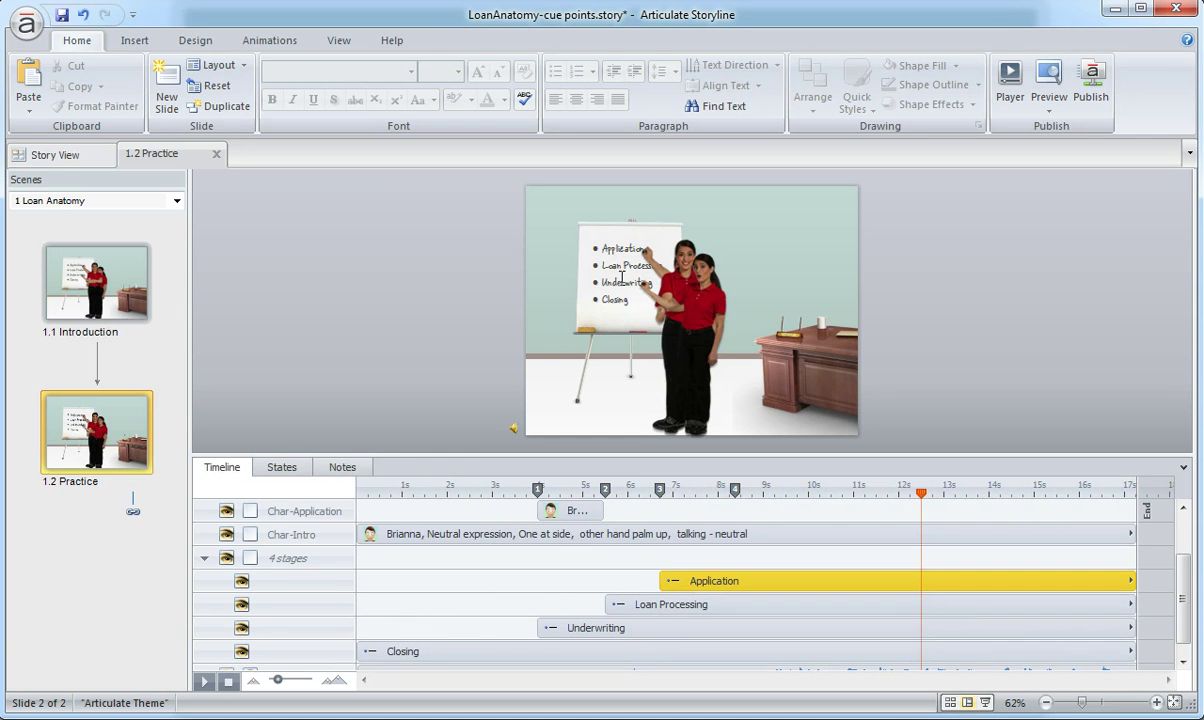
mouse_move(379, 650)
left_mouse_down()
mouse_move(706, 638)
mouse_move(747, 629)
mouse_move(755, 588)
left_mouse_up()
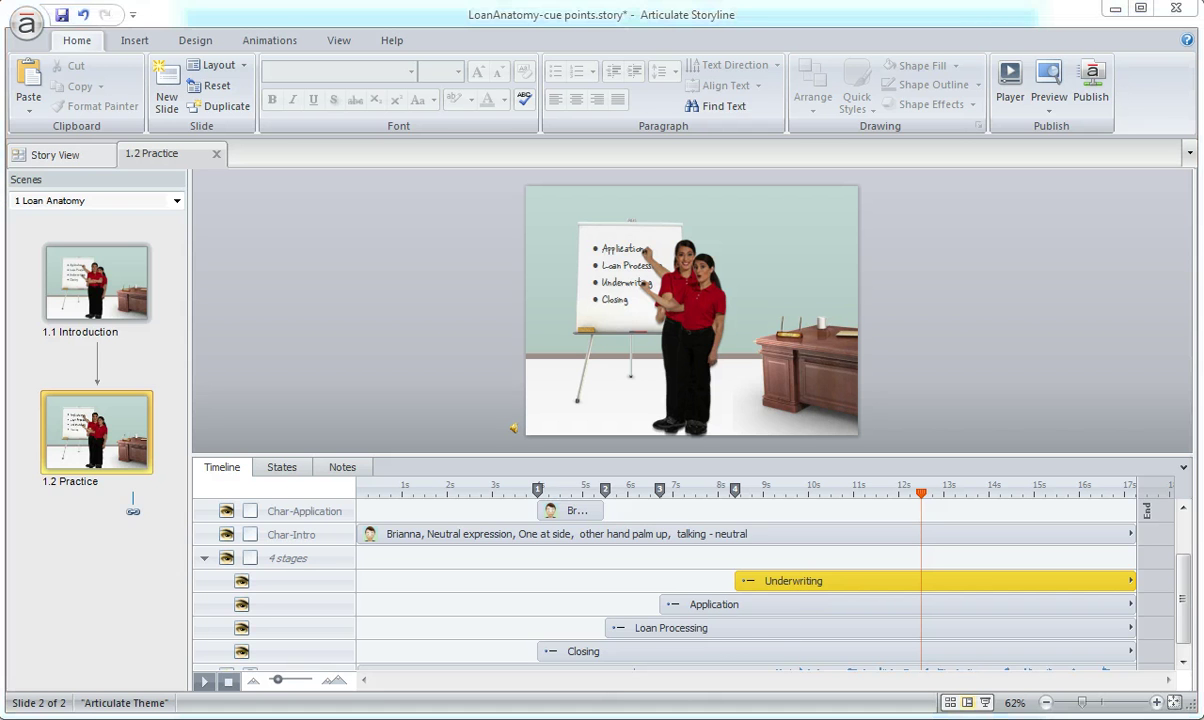
key("ctrl+z")
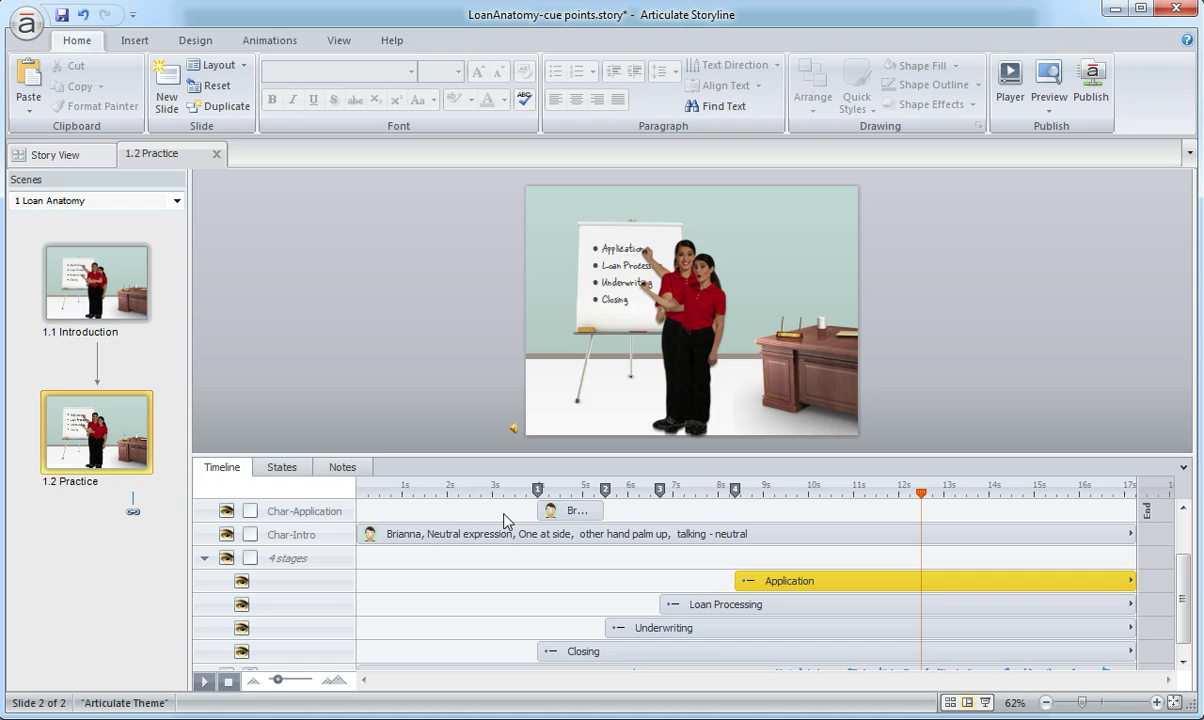
Extend the Char-Application pose back to the slide start and enlarge the timeline
left_click(551, 510)
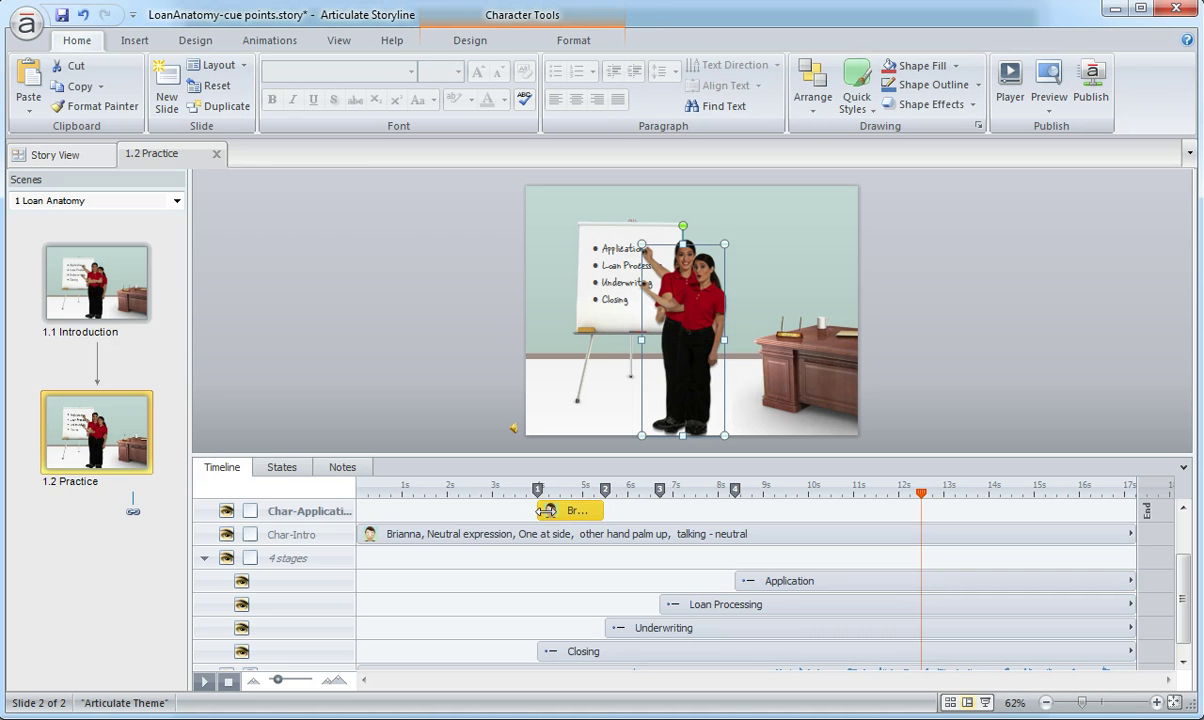
left_click_drag(540, 510, 357, 510)
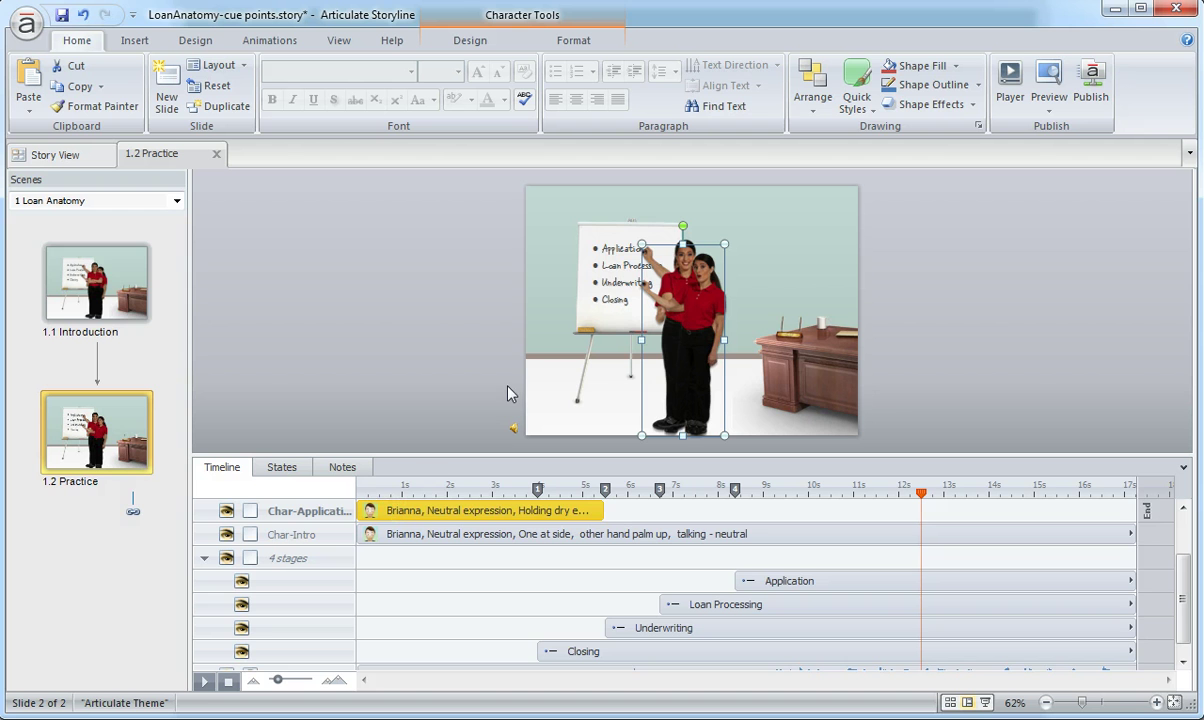
right_click(416, 510)
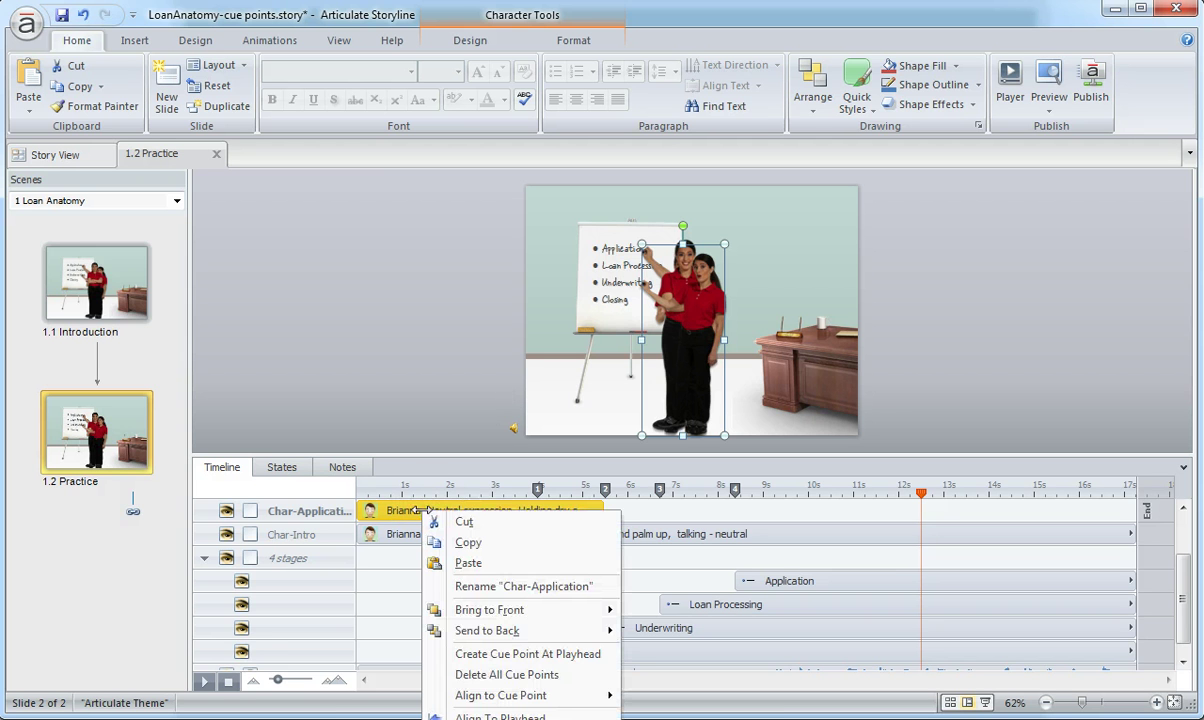
left_click(405, 438)
left_click_drag(390, 454, 430, 298)
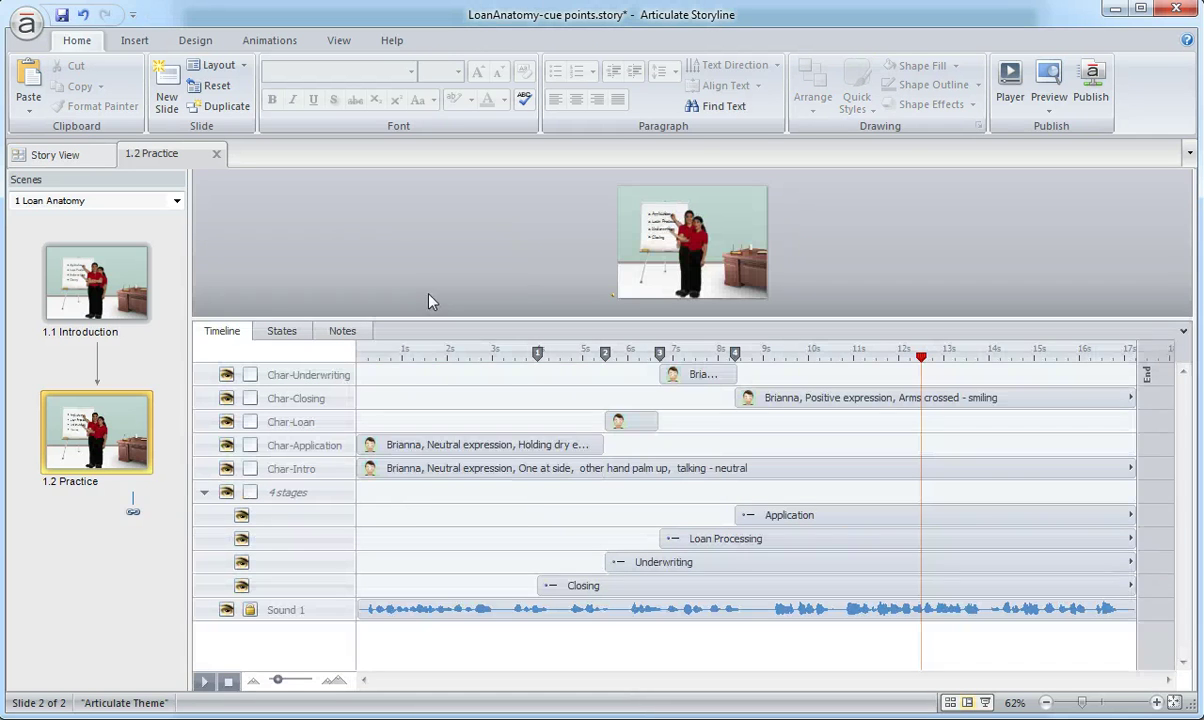
Align the Char-Application pose to Cue Point 1, then give the slide more room above the timeline
left_click(397, 443)
right_click(397, 443)
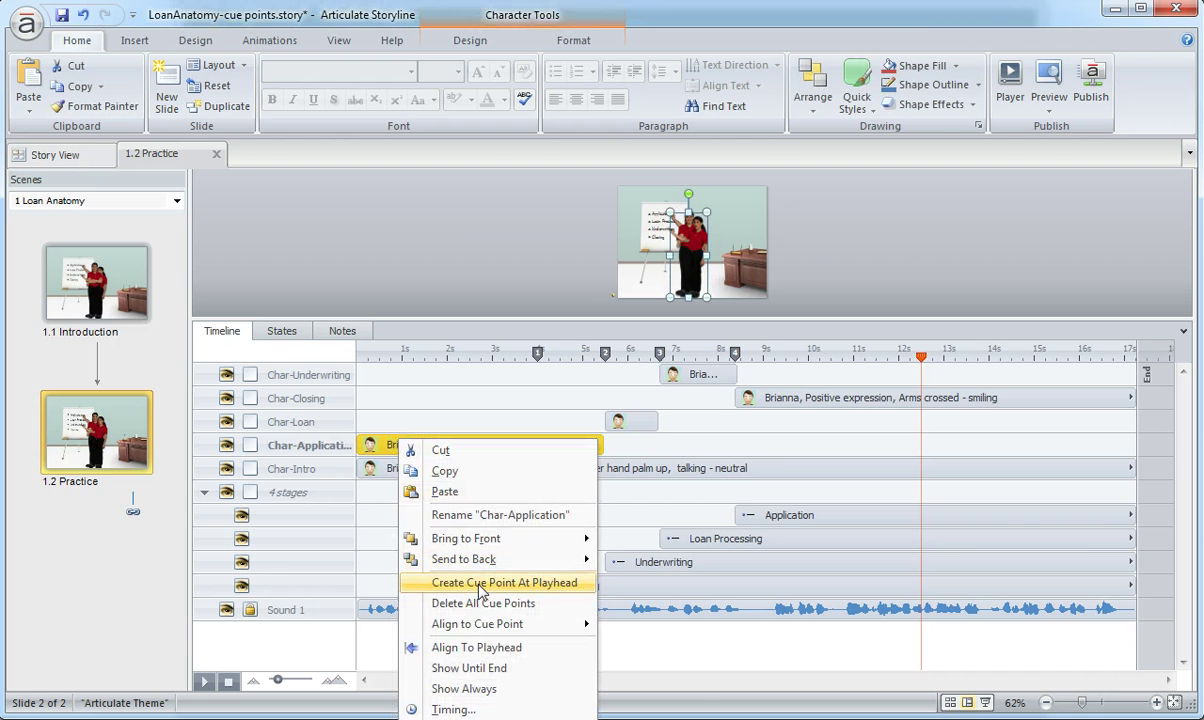
mouse_move(500, 623)
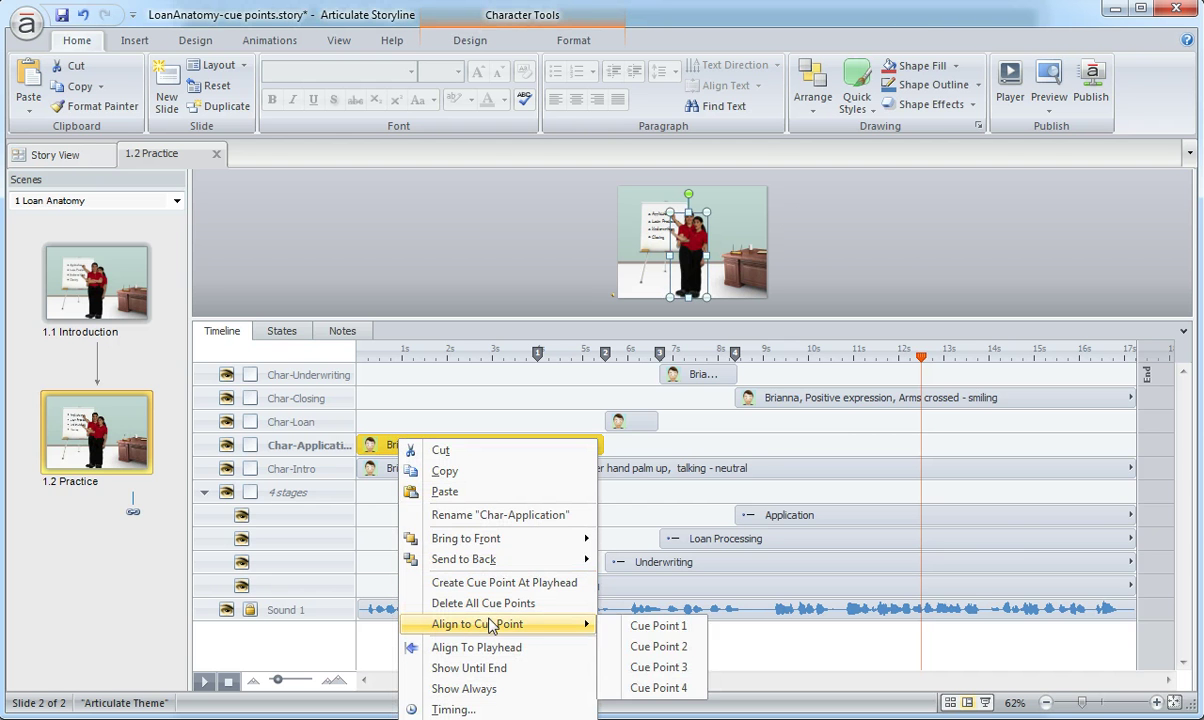
left_click(676, 627)
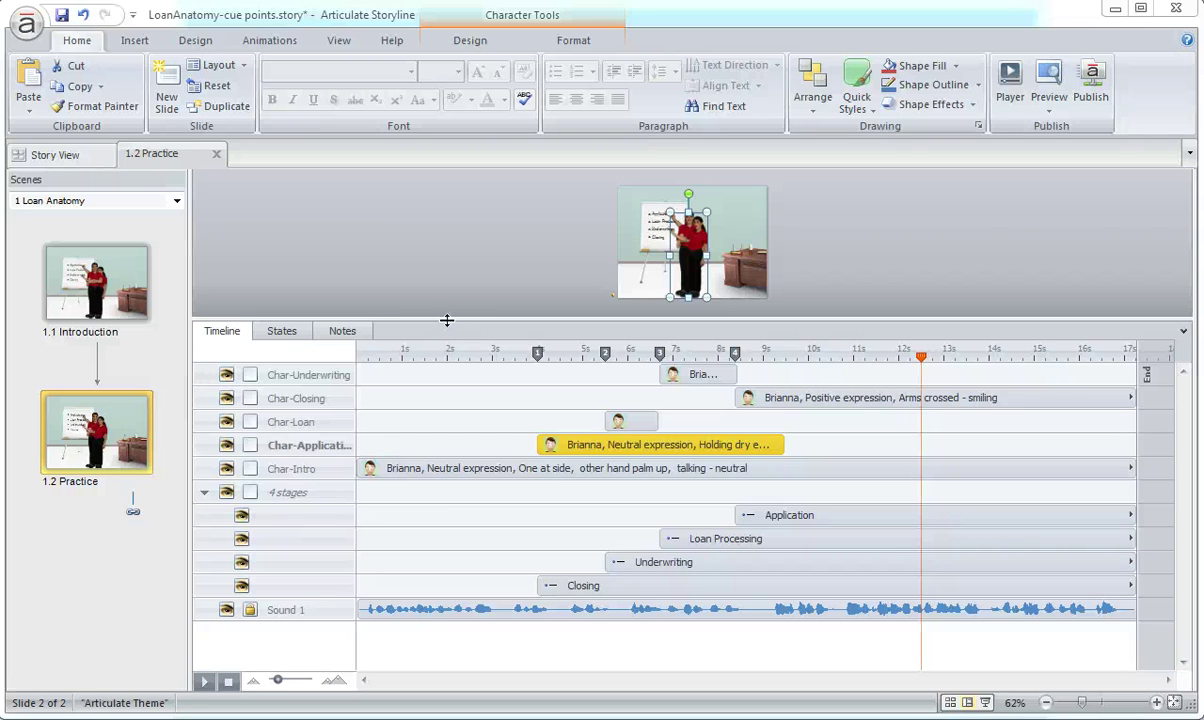
left_click_drag(430, 320, 446, 530)
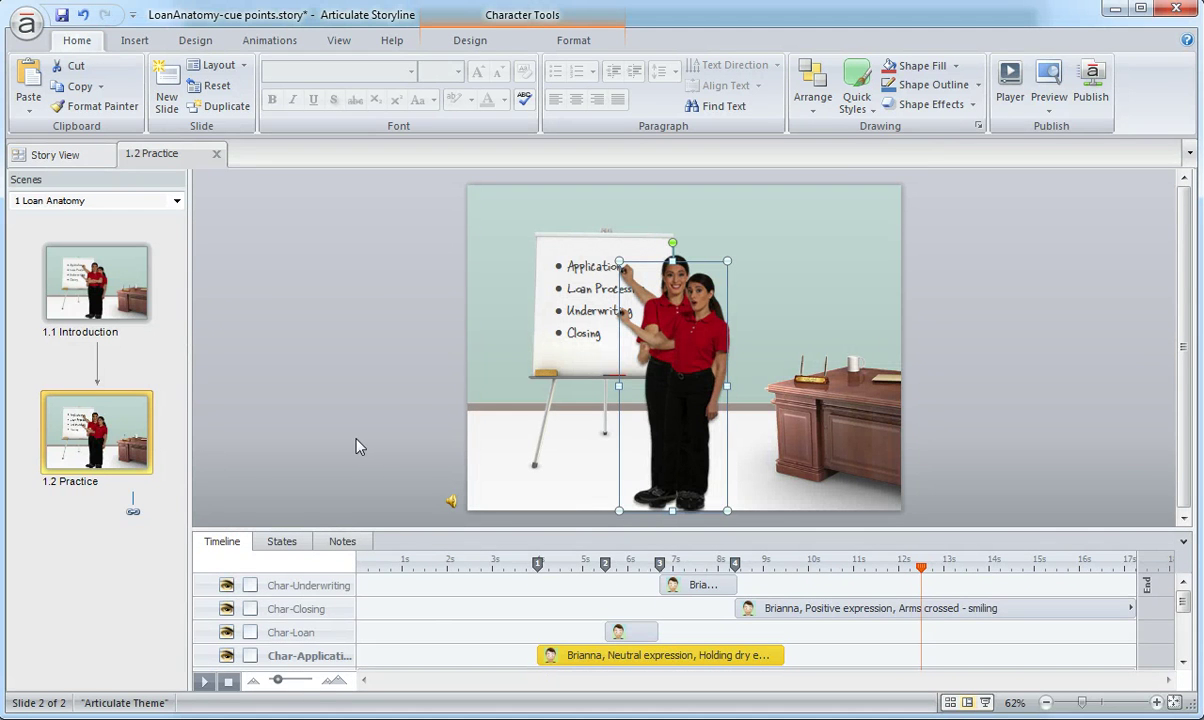